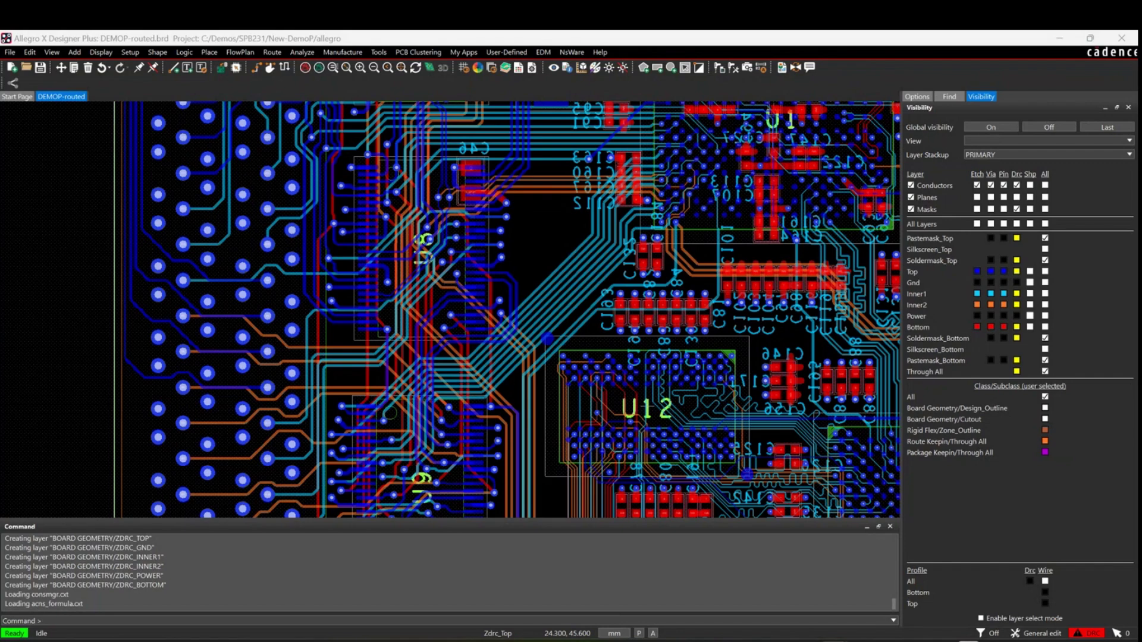
Review the spacing worksheets in Constraint Manager, then launch Z-DRC from the Tools menu
left_click(623, 67)
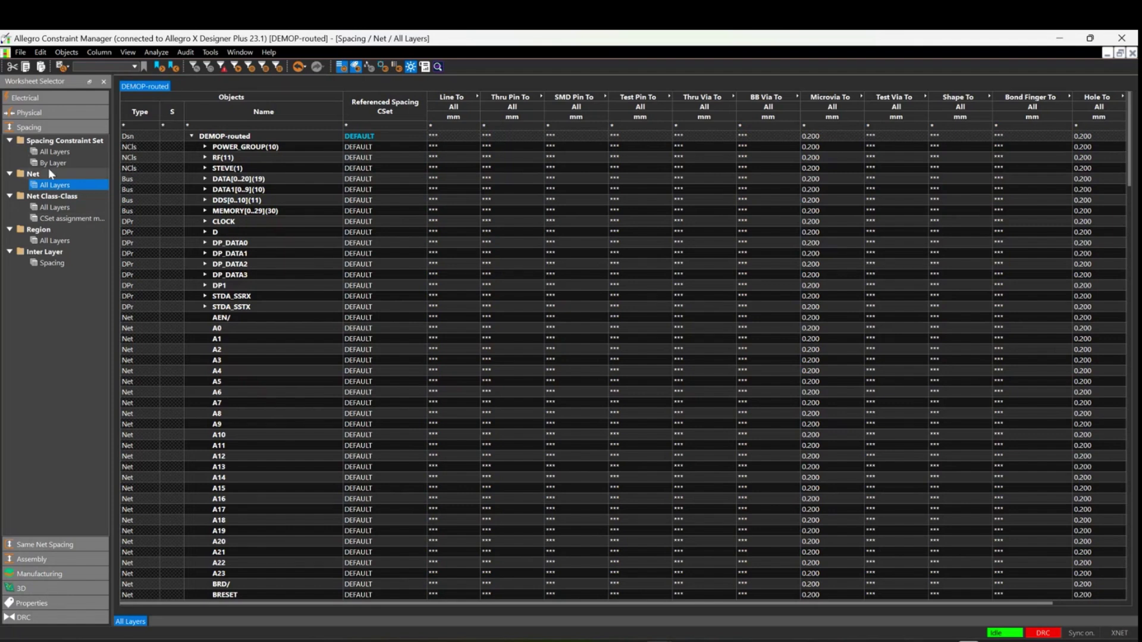
left_click(52, 152)
left_click(59, 183)
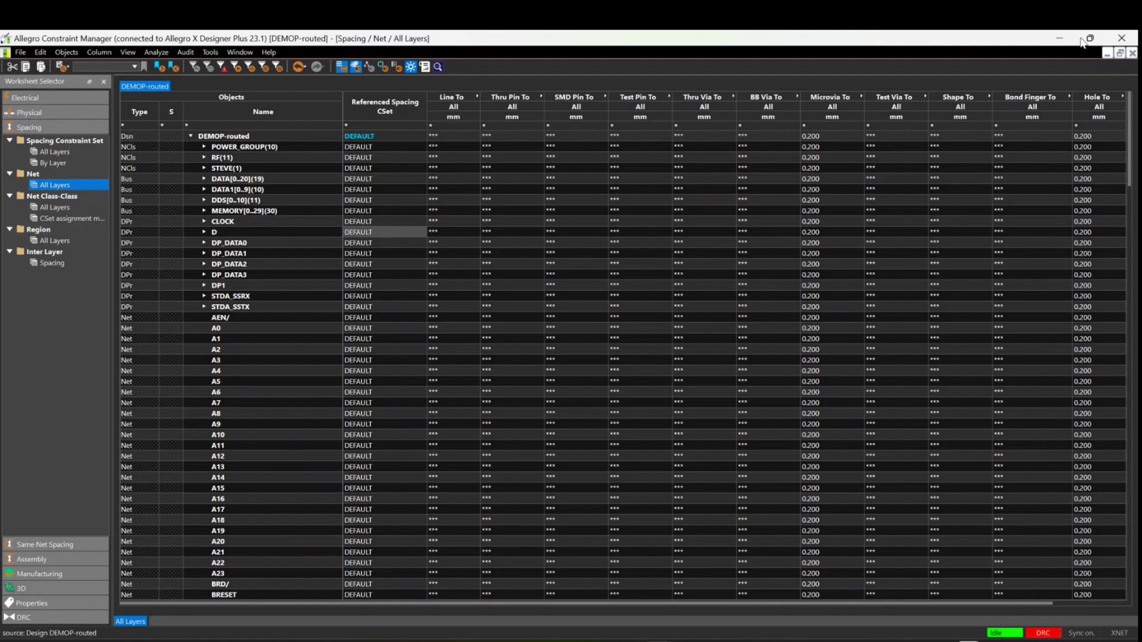
left_click(1121, 39)
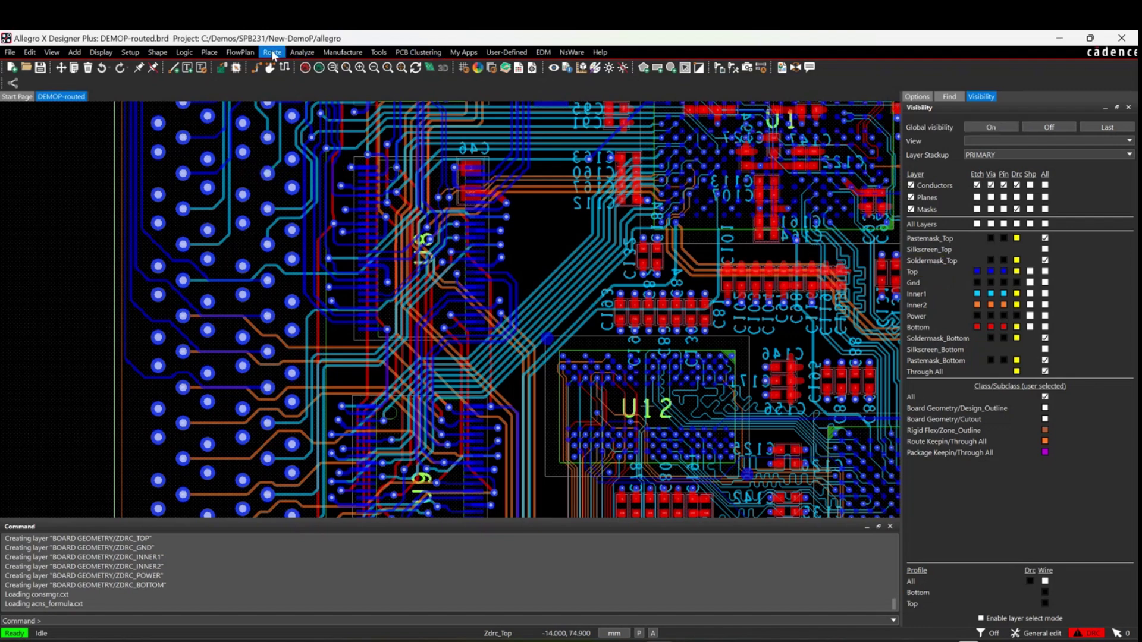
left_click(379, 53)
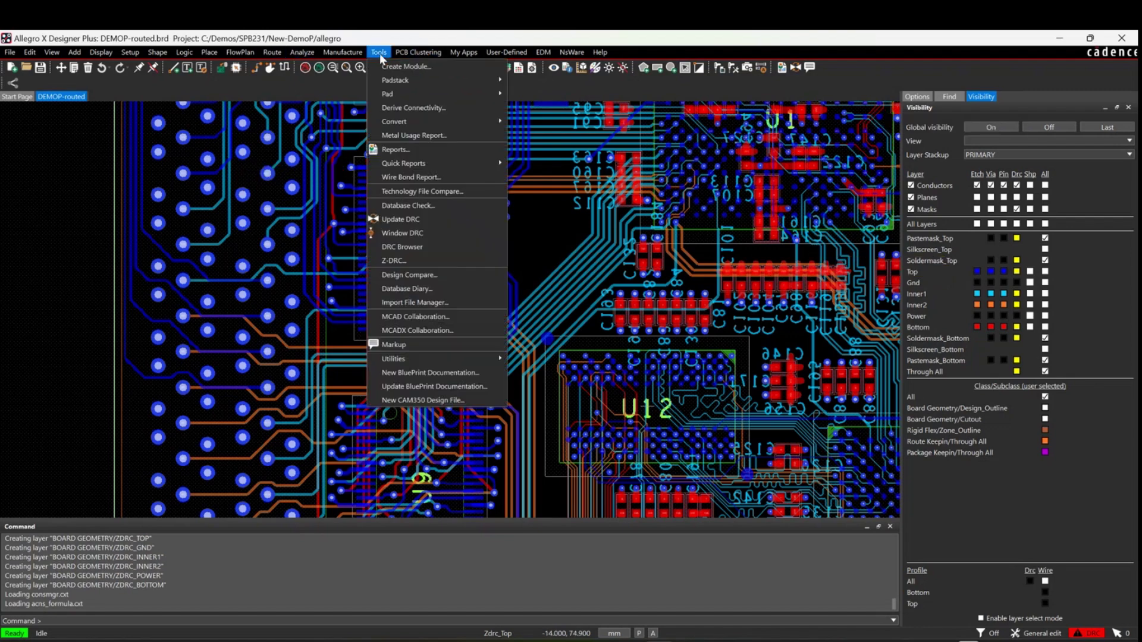
left_click(396, 261)
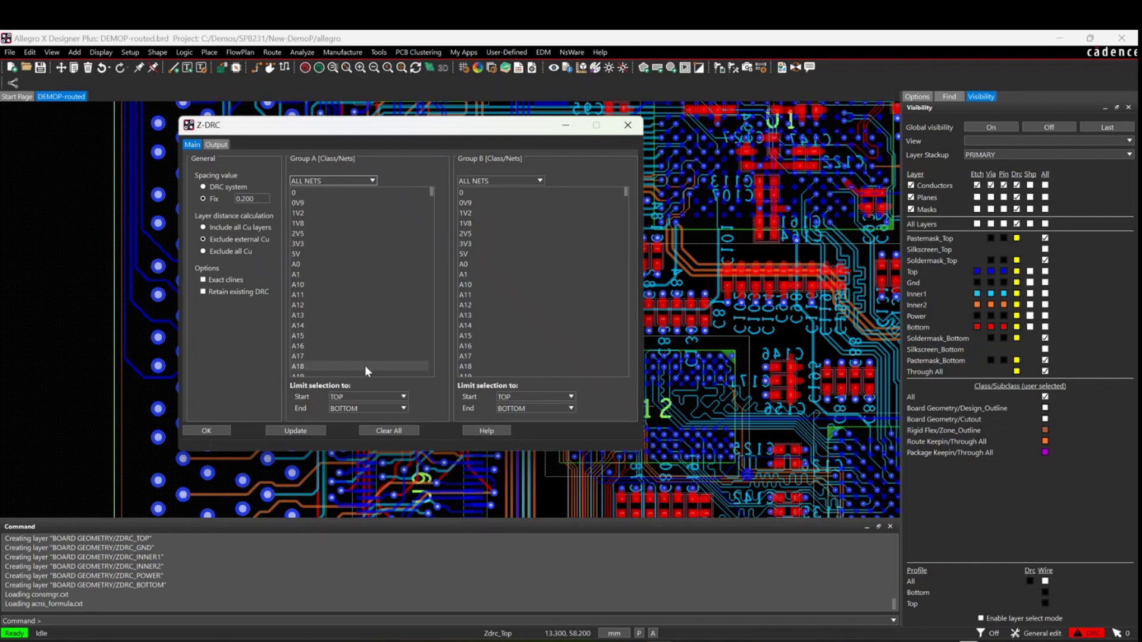
Open the ZDRC Productivity Toolbox User Guide from Help and scroll to the Overview's Figure 1
left_click(491, 432)
scroll(565, 341, "down", 1)
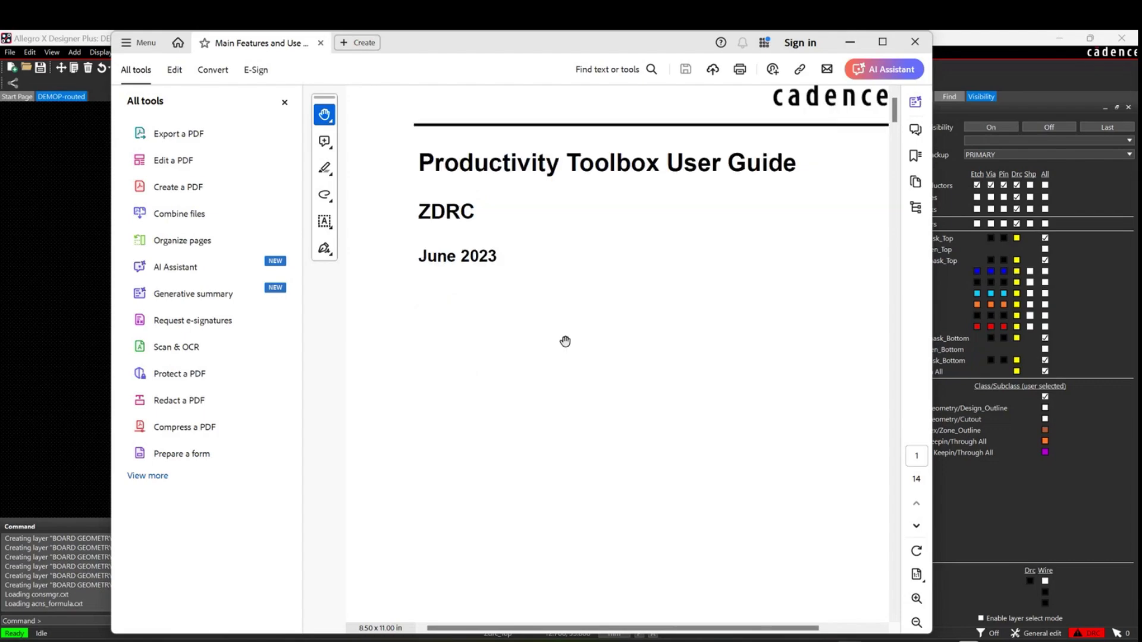
scroll(566, 341, "down", 6)
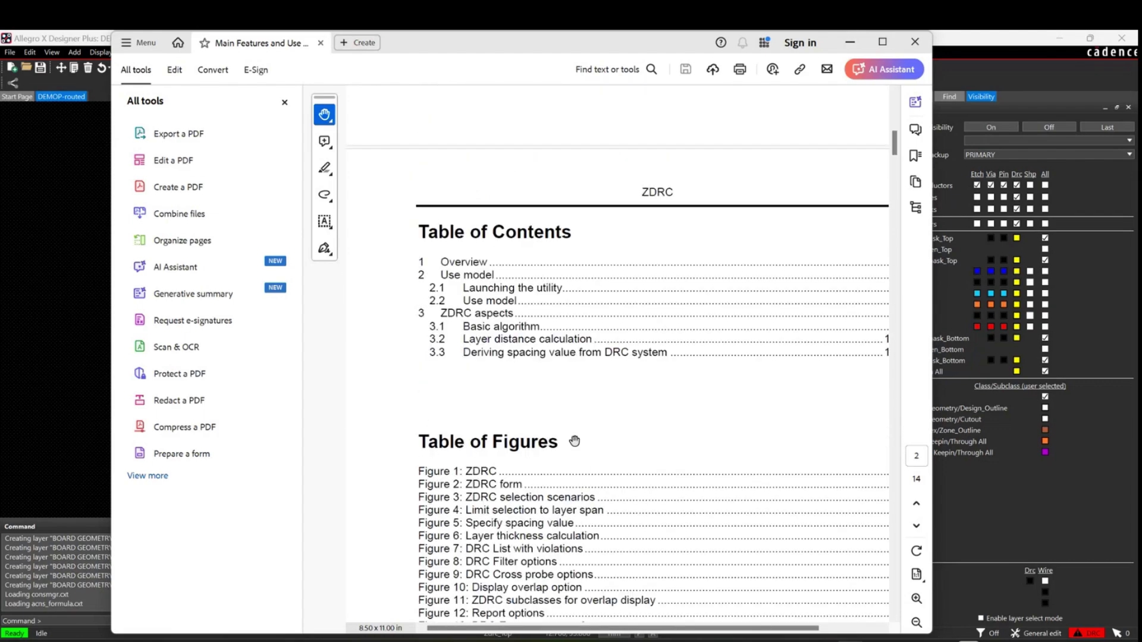
scroll(574, 441, "down", 10)
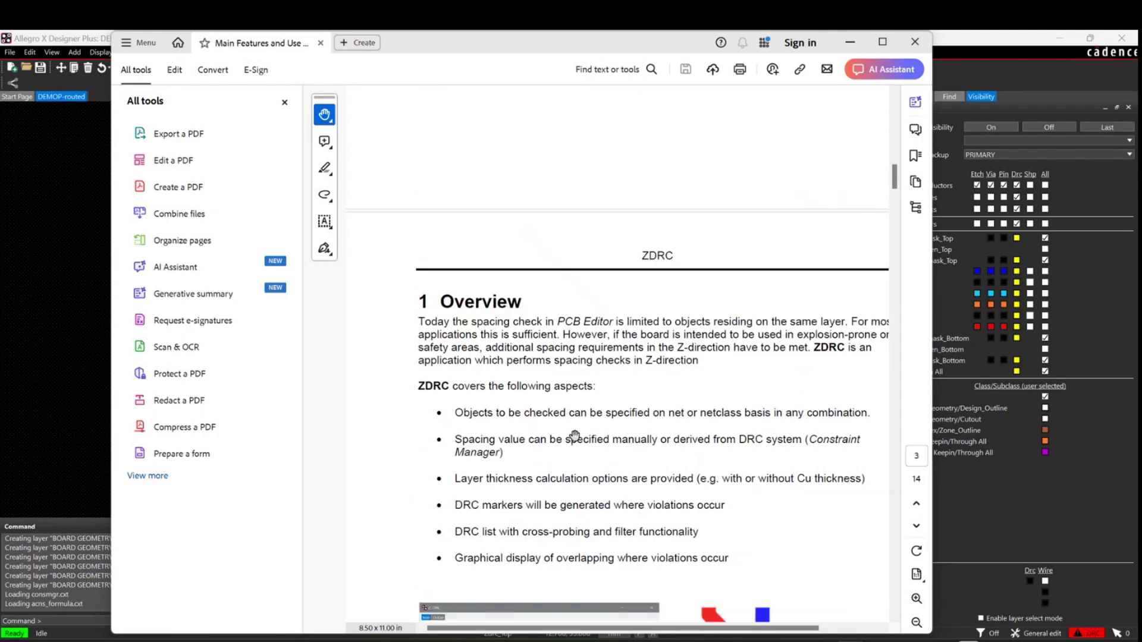
scroll(574, 436, "down", 8)
scroll(576, 434, "up", 3)
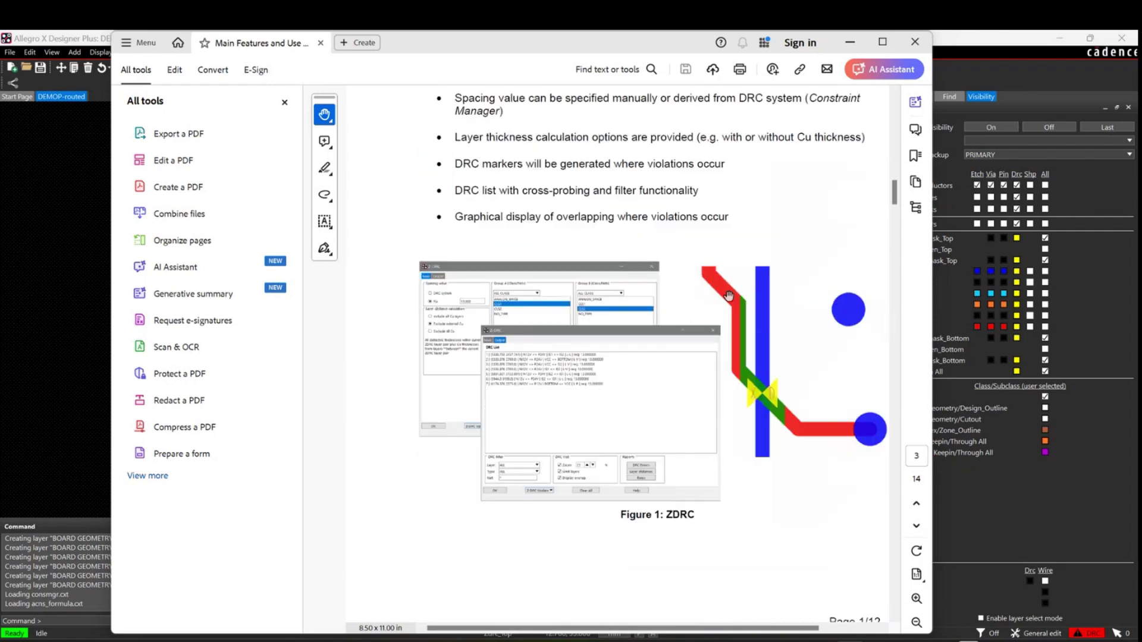
Close the user guide and try Group A's ALL CLASS filter before returning to ALL NETS
left_click(914, 42)
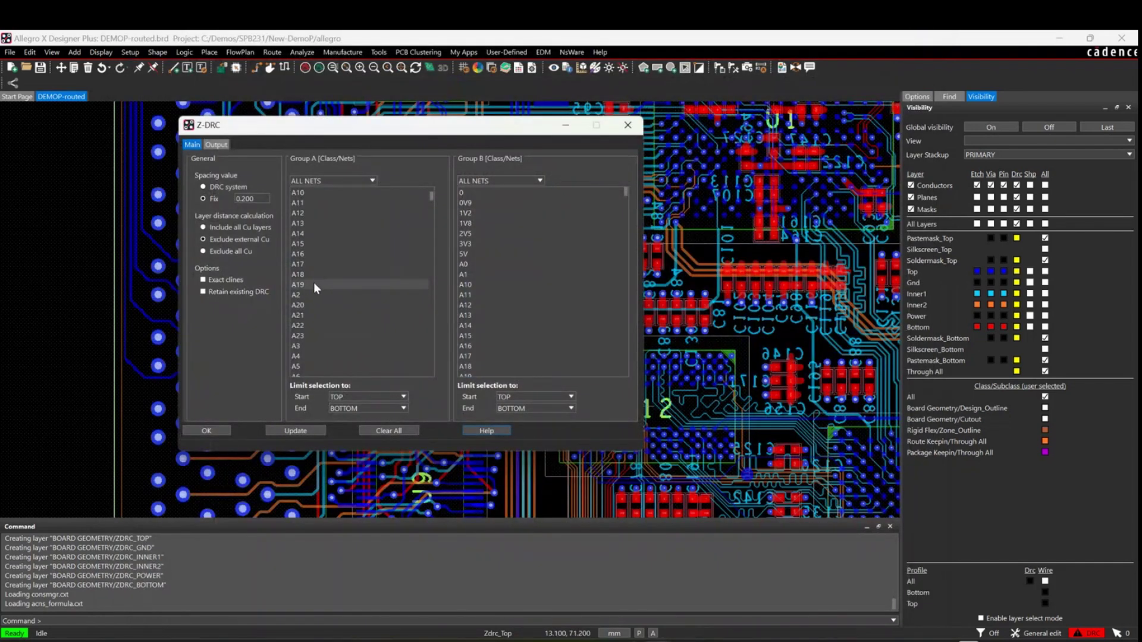
left_click(372, 180)
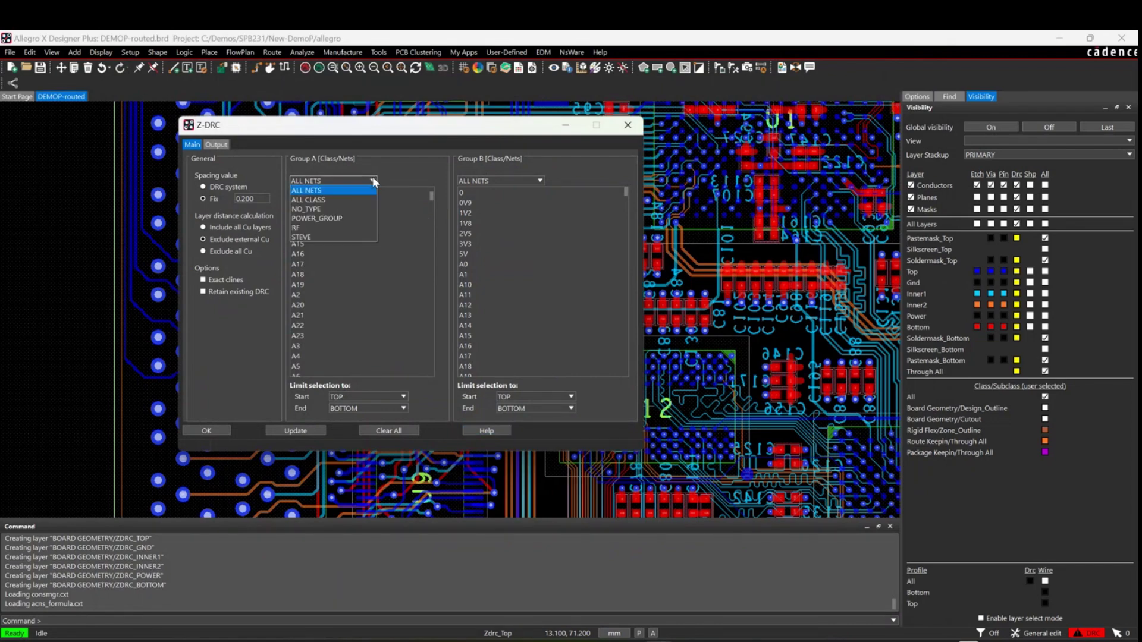
left_click(349, 201)
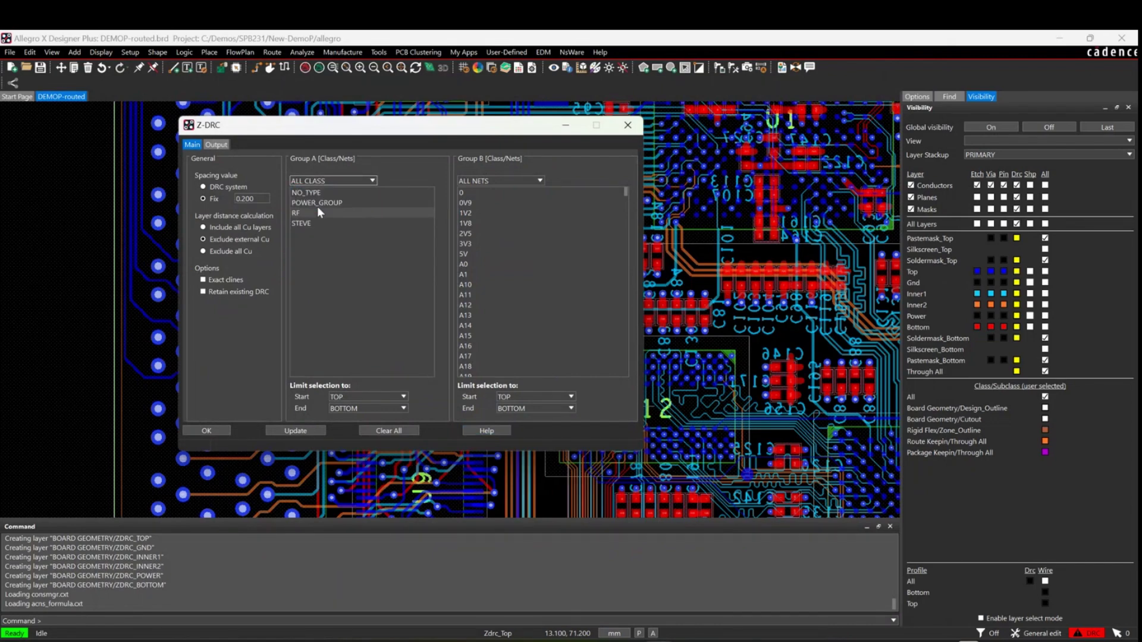
left_click(364, 181)
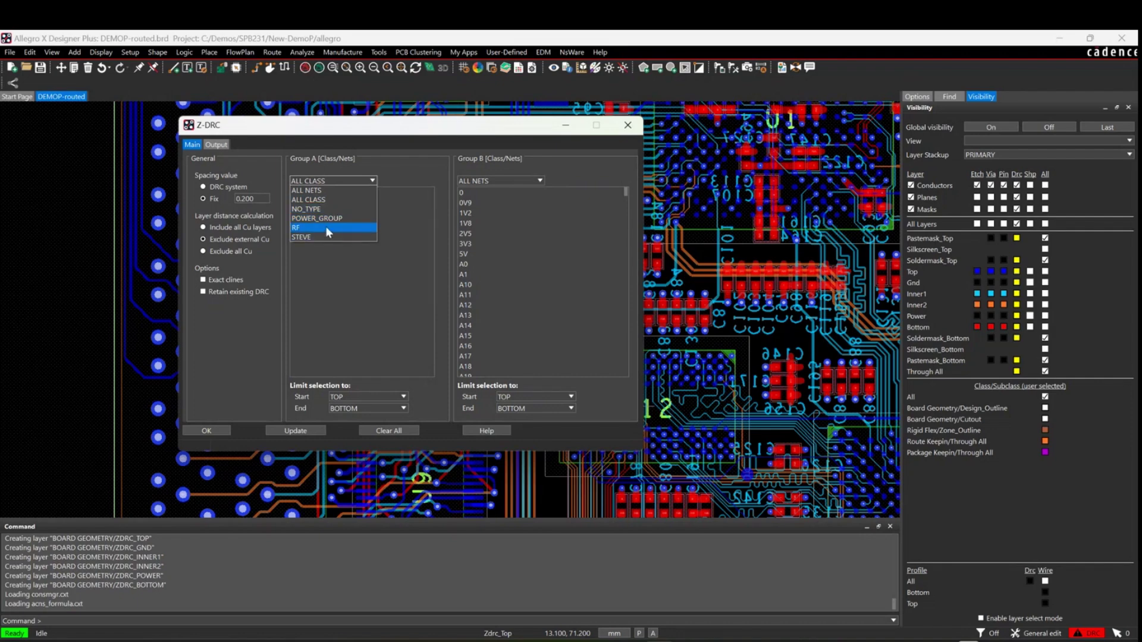
left_click(326, 199)
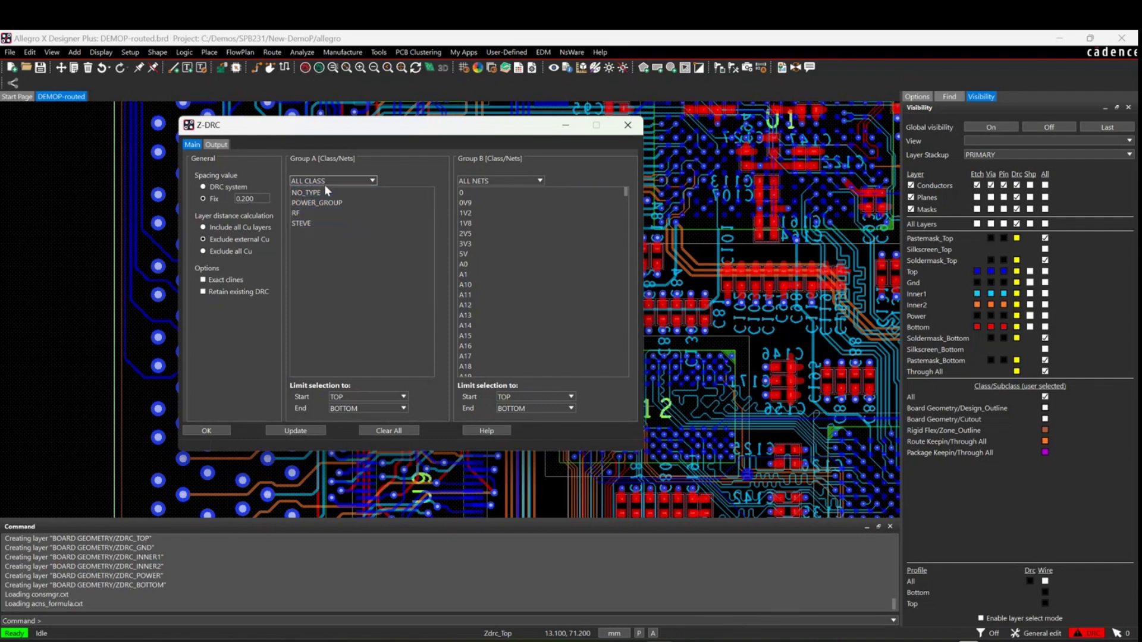
left_click(327, 182)
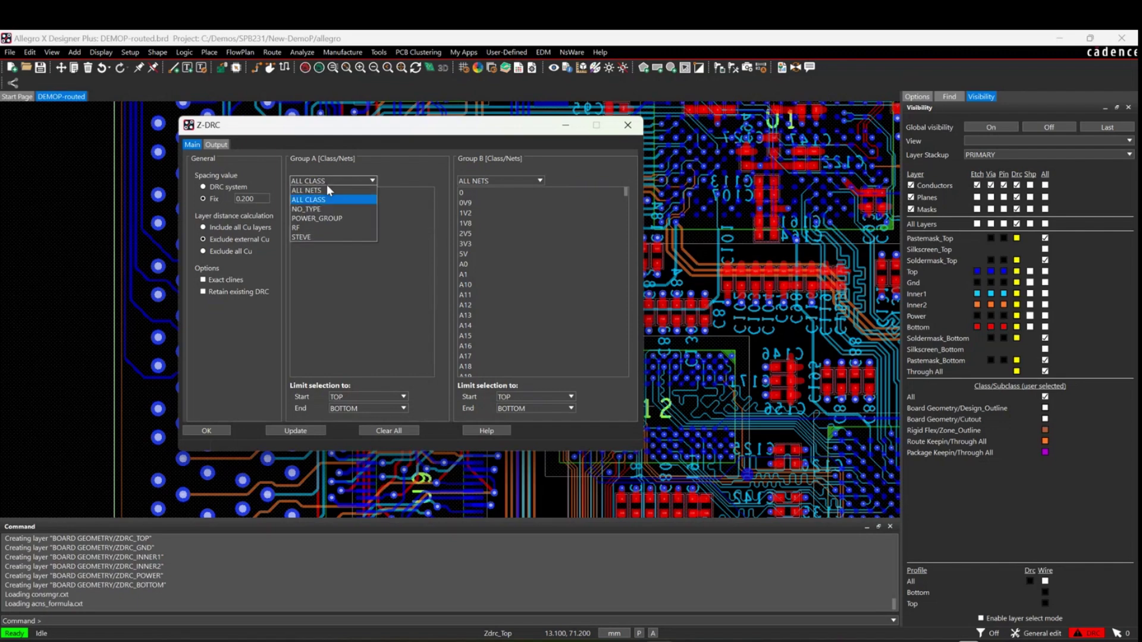
left_click(326, 191)
Narrow the Group A net selection down to A18 alone
left_click(308, 326)
left_click(297, 366)
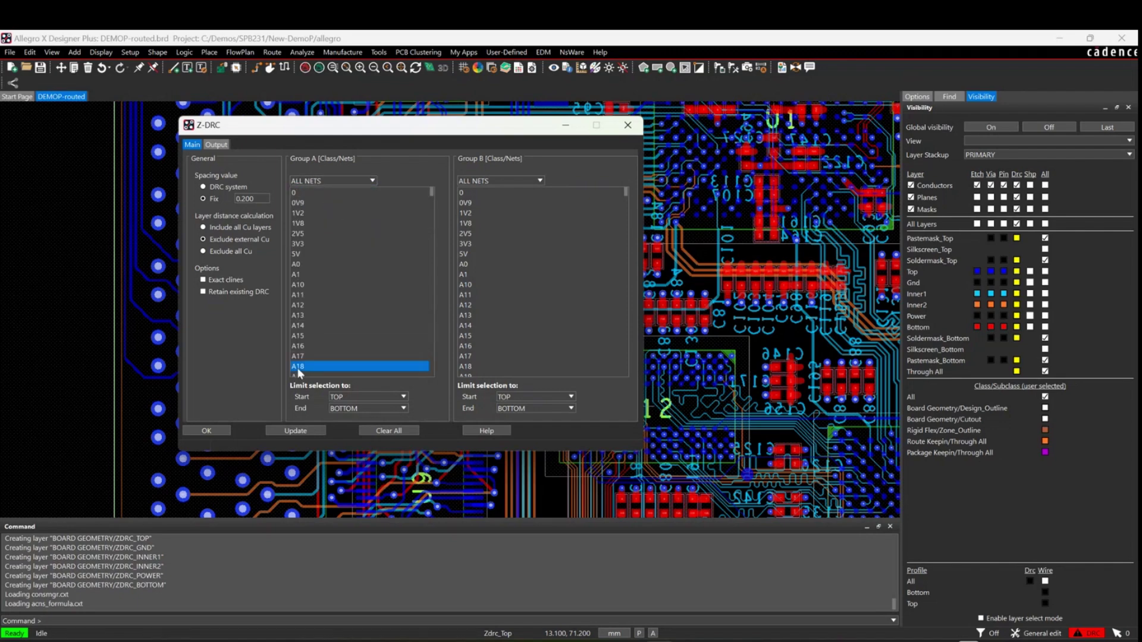
left_click(300, 234, "ctrl")
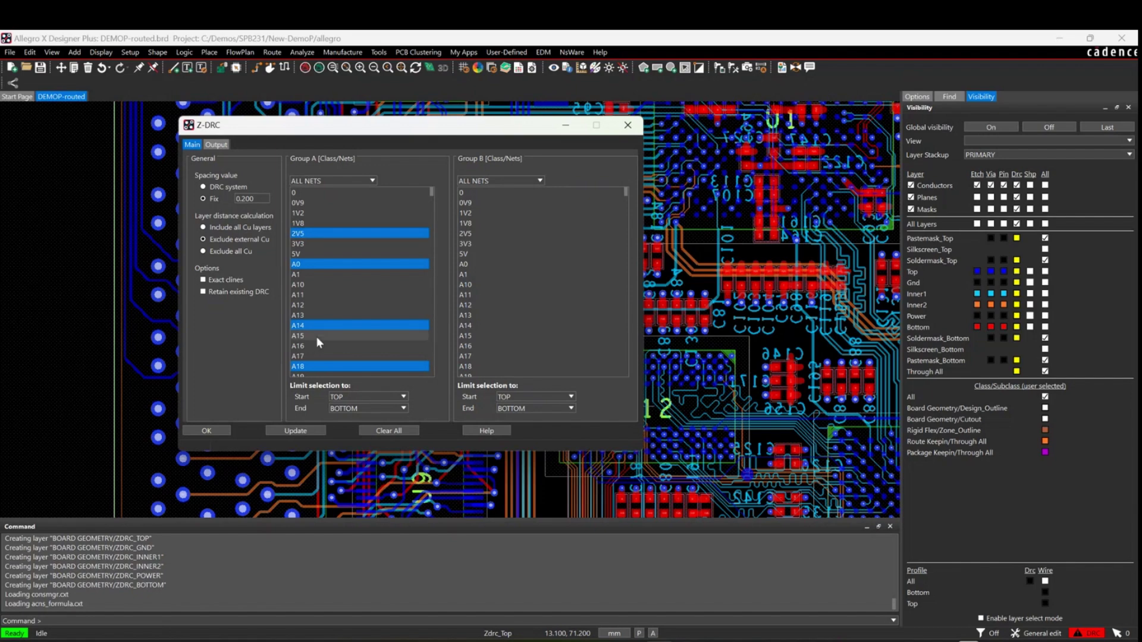
left_click(308, 234)
left_click(289, 336)
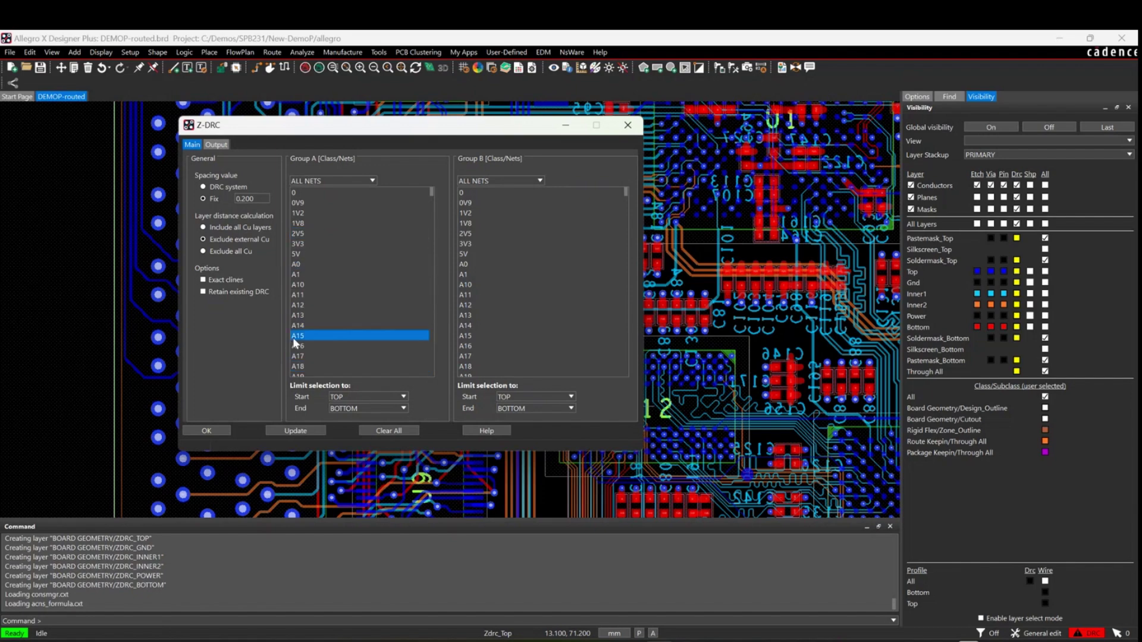
left_click(305, 294, "shift")
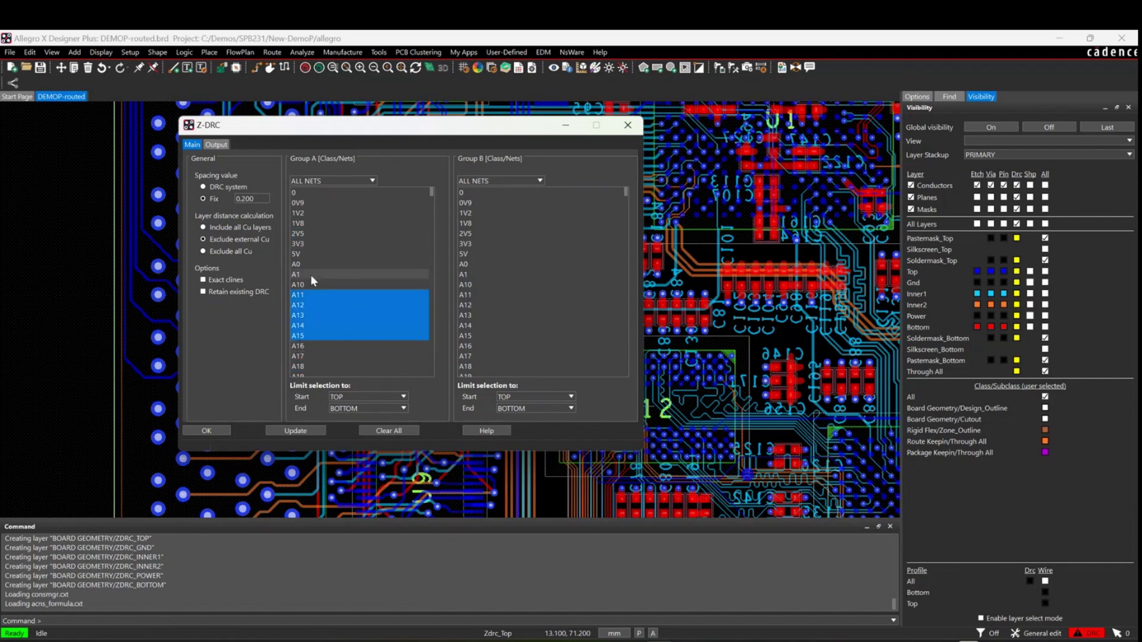
left_click(302, 364)
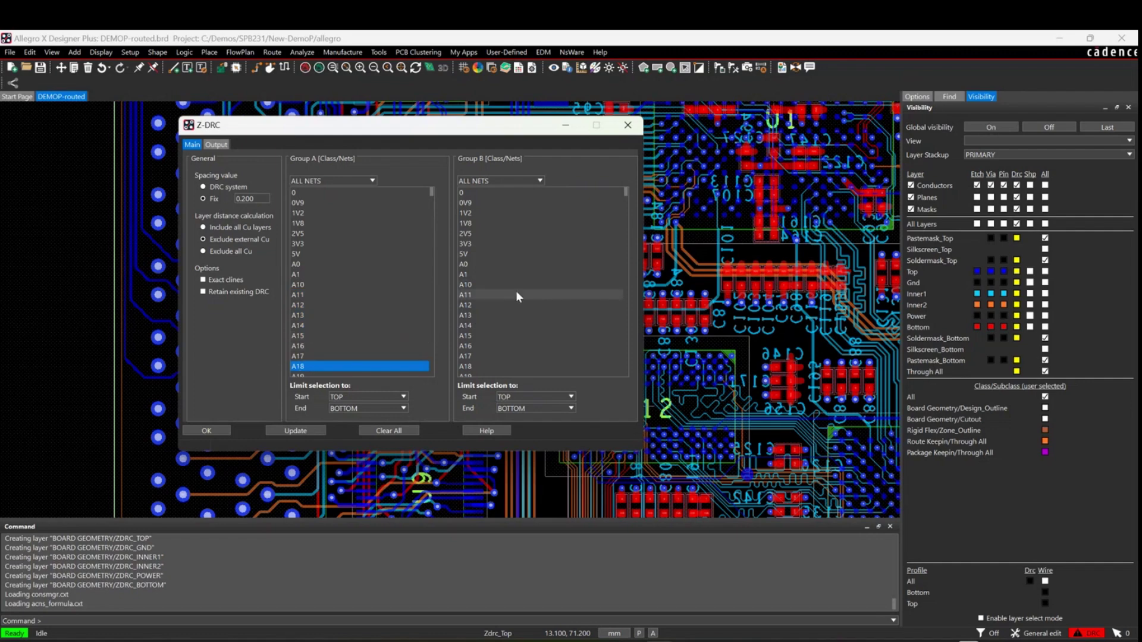
scroll(515, 290, "down", 3)
left_click_drag(627, 194, 625, 283)
Pick DHEN/ for Group B, set fixed spacing to 1.000, and include all Cu layers
left_click(479, 243)
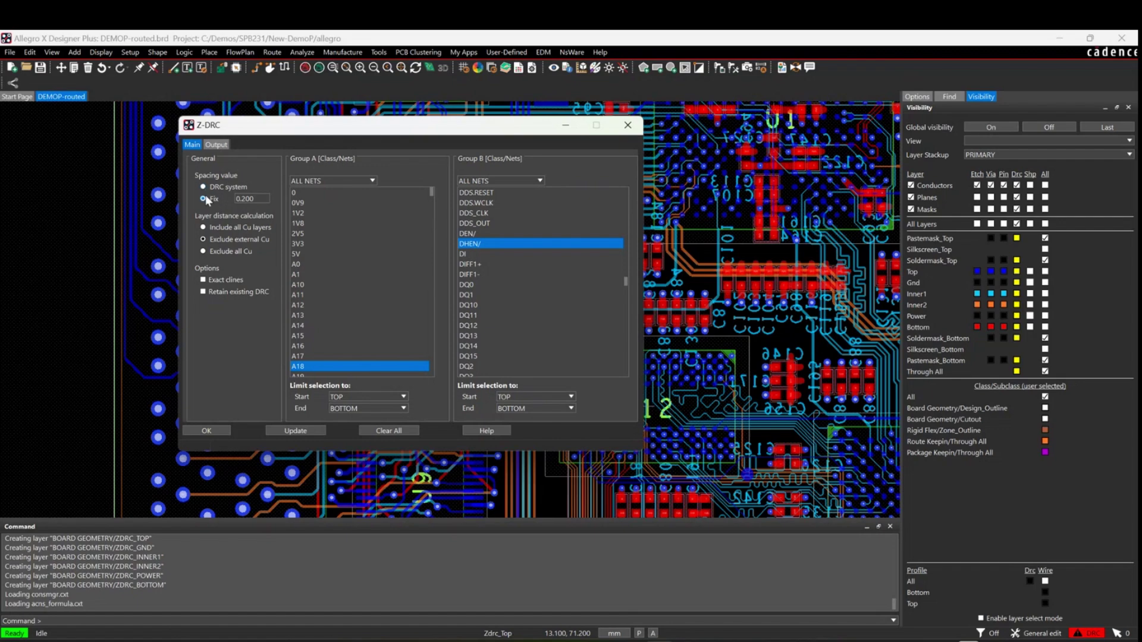
double_click(259, 199)
type("1.000")
left_click(205, 228)
End both groups' layer ranges at INNER2, enable Exact clines, and run the check
left_click(403, 408)
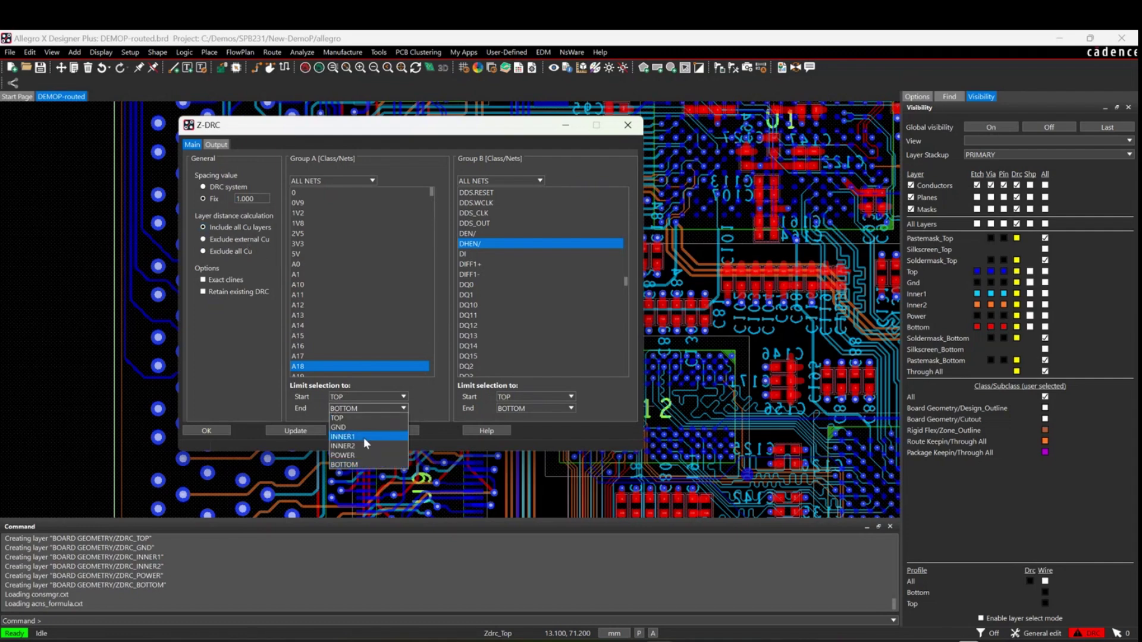
left_click(386, 436)
left_click(560, 405)
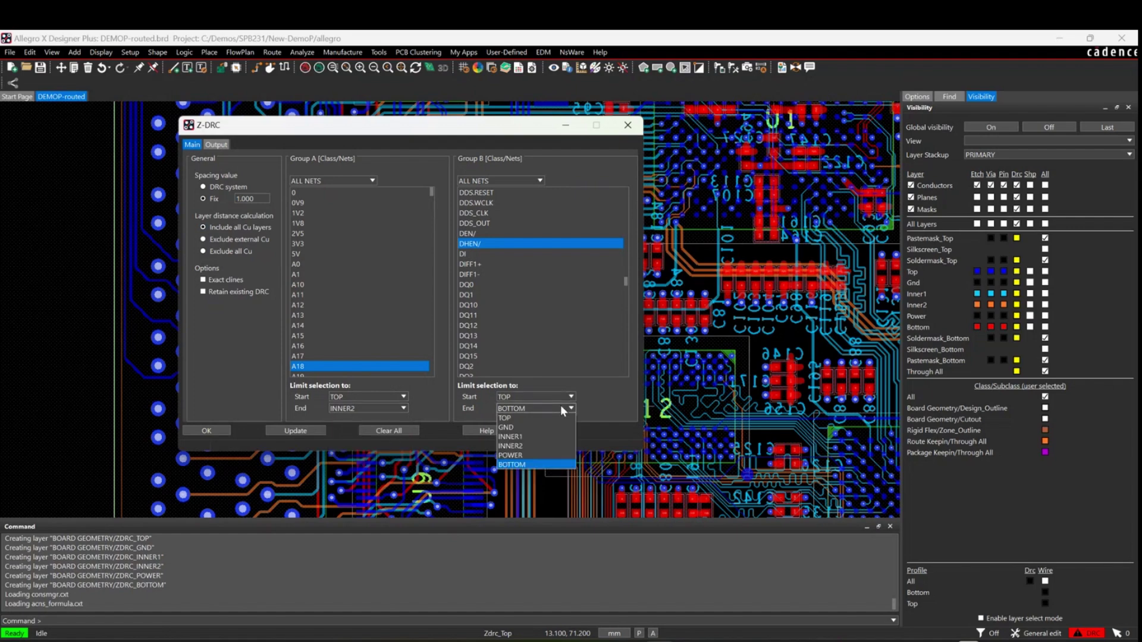
left_click(510, 447)
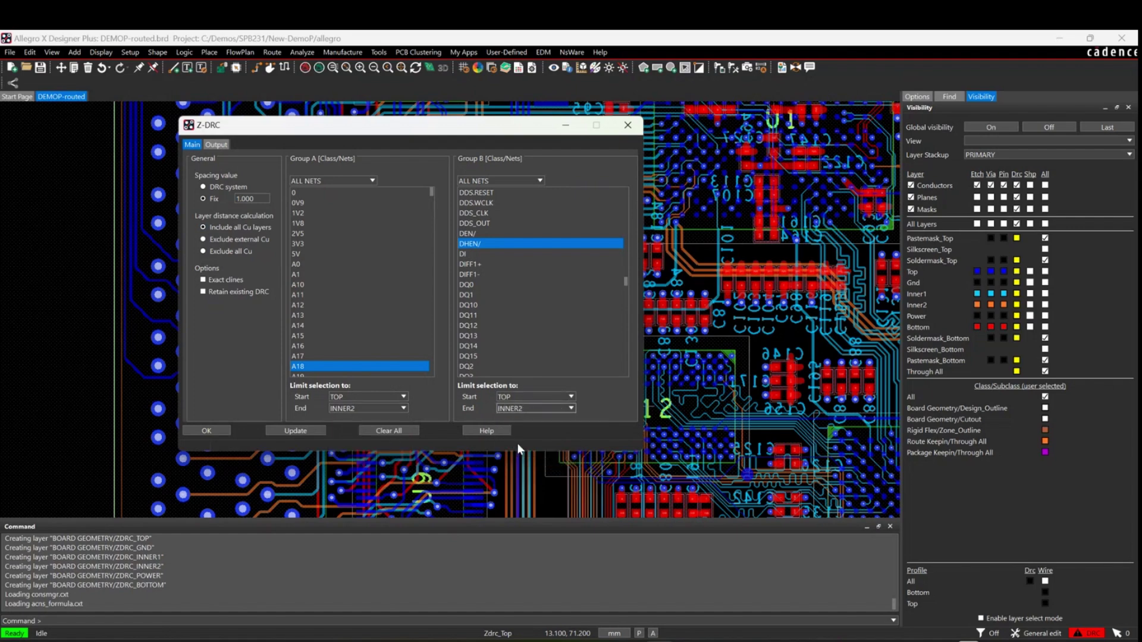
left_click(203, 280)
left_click(295, 431)
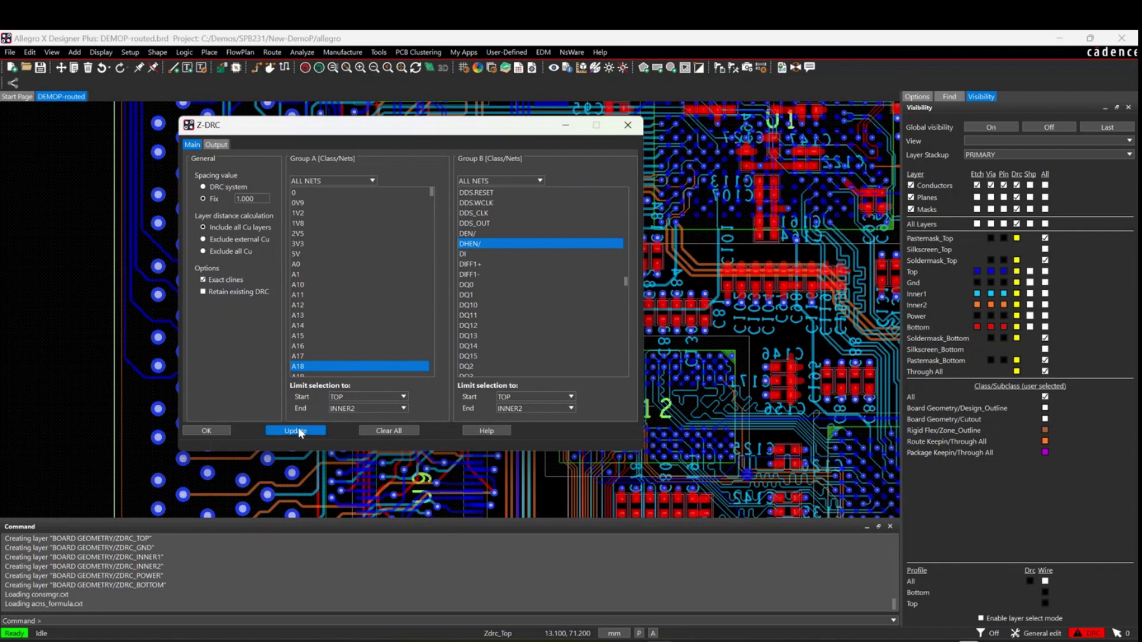
List the four A18–DHEN/ violations in Output and cross-probe DRC rows 1–3 on the board
left_click(216, 144)
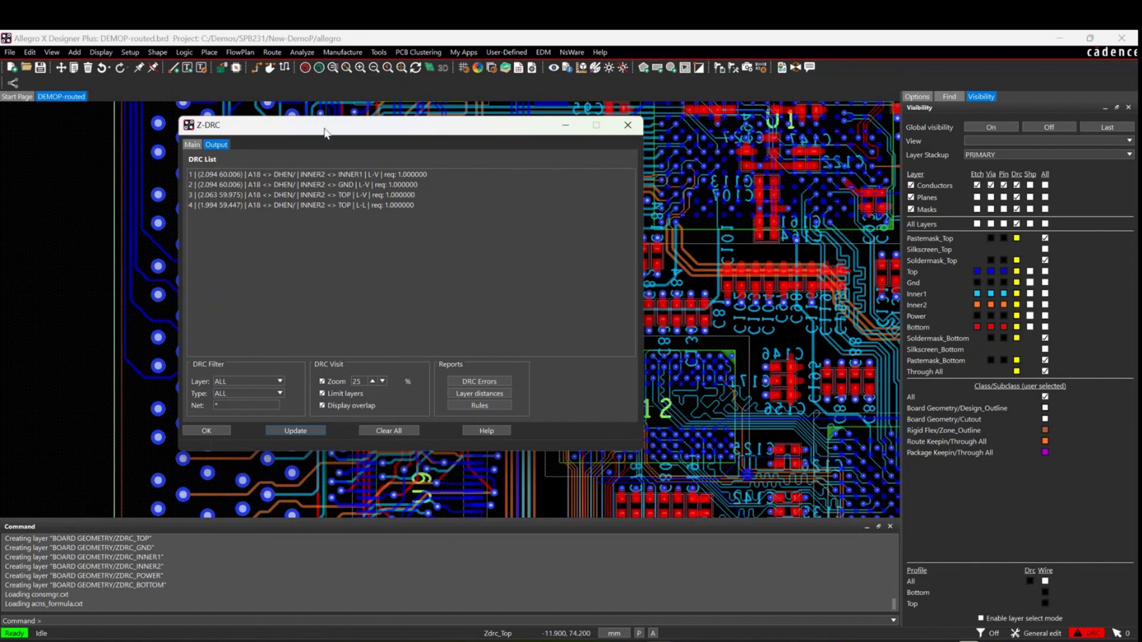
left_click_drag(327, 126, 632, 149)
left_click(615, 202)
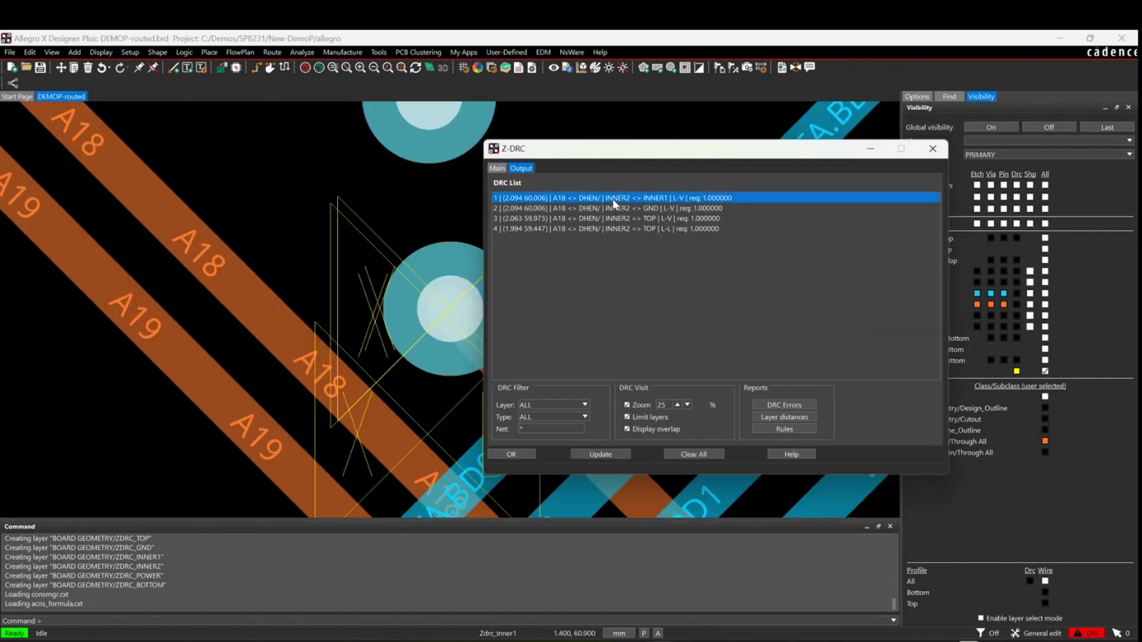
left_click_drag(642, 147, 798, 146)
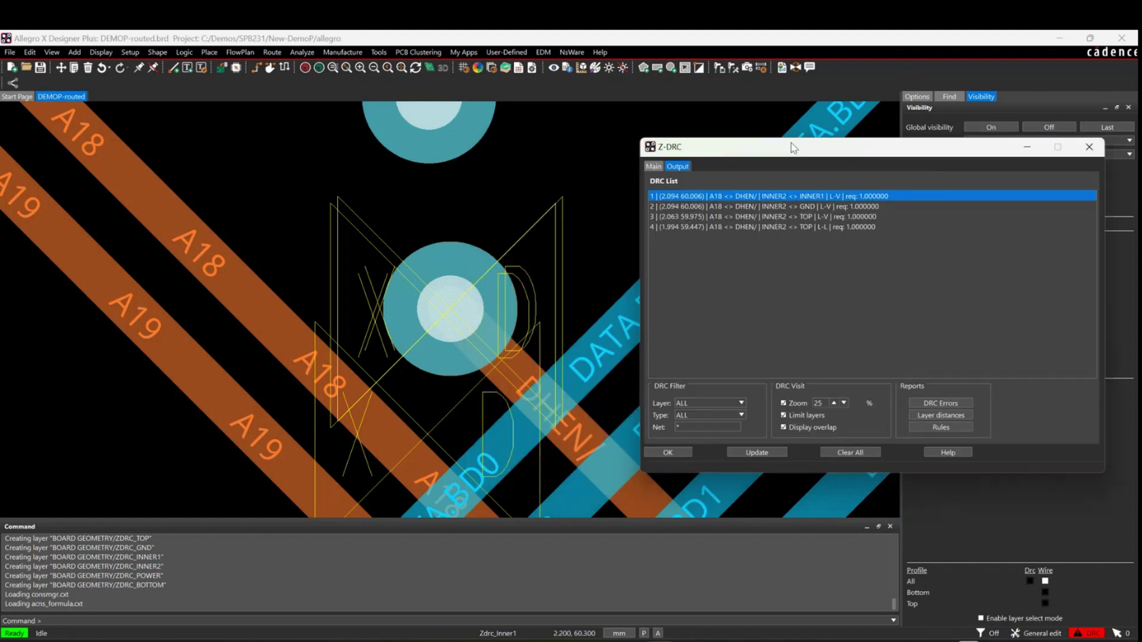
left_click(690, 206)
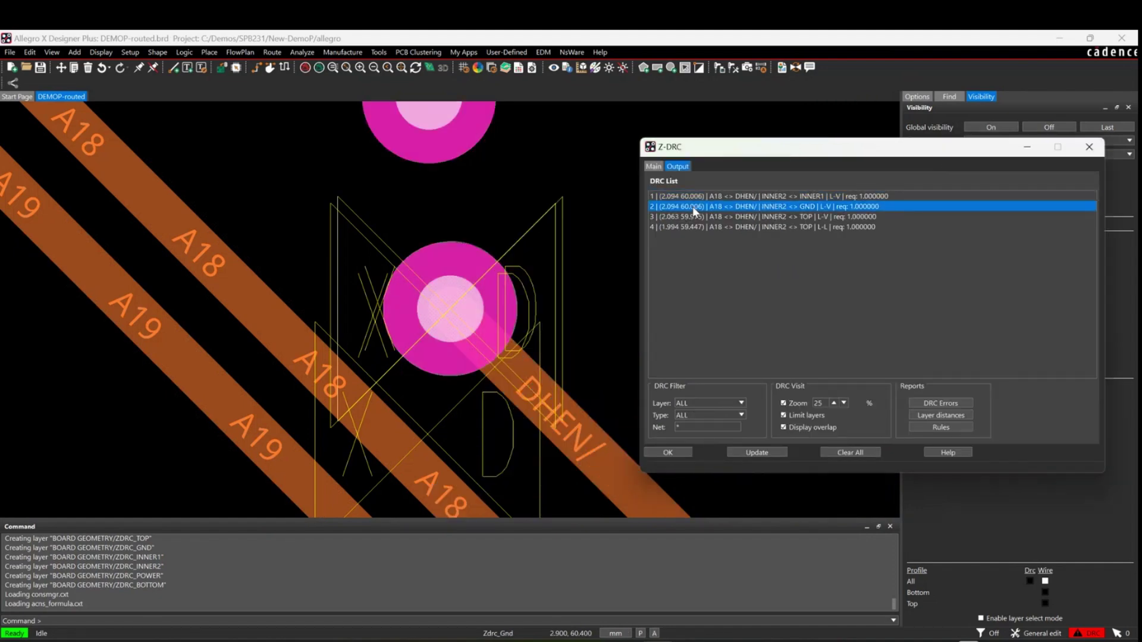
left_click(687, 217)
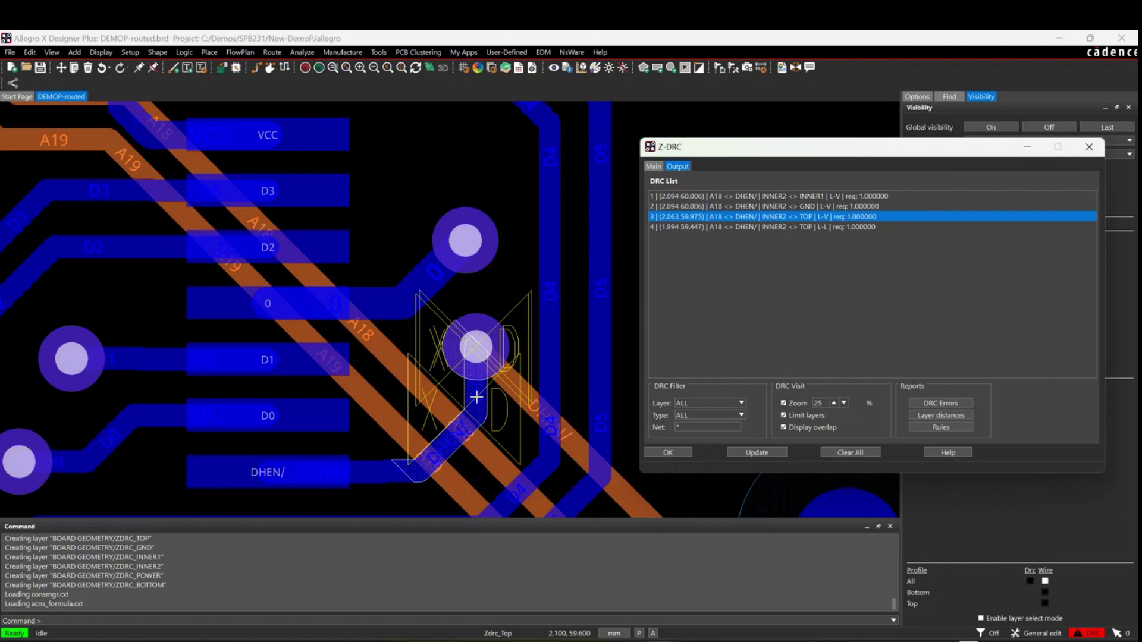
left_click_drag(748, 152, 482, 117)
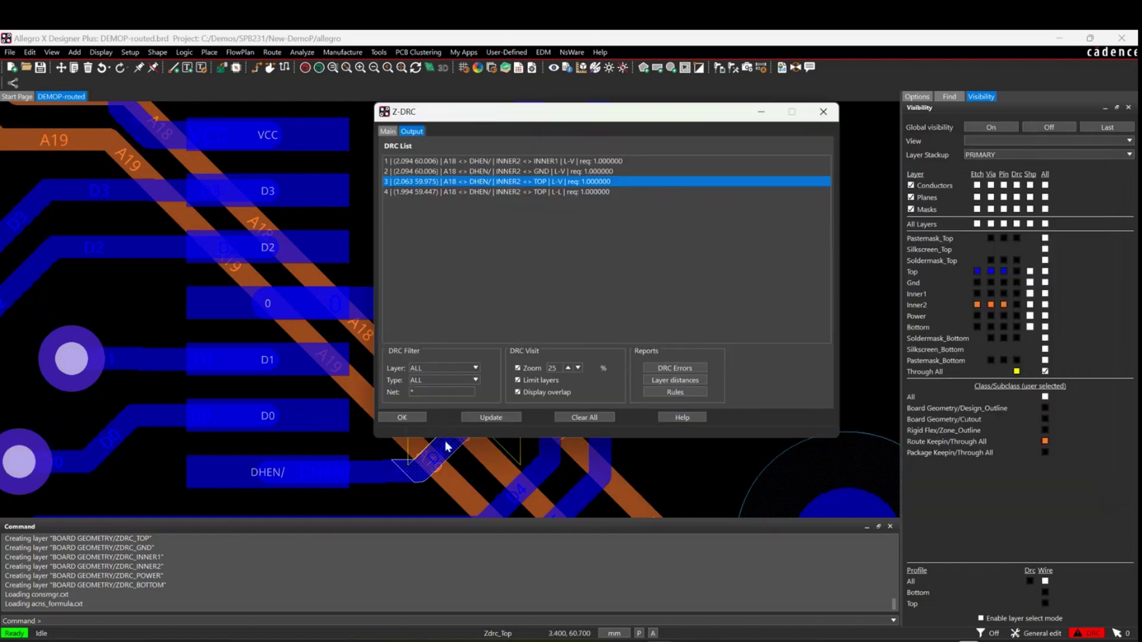